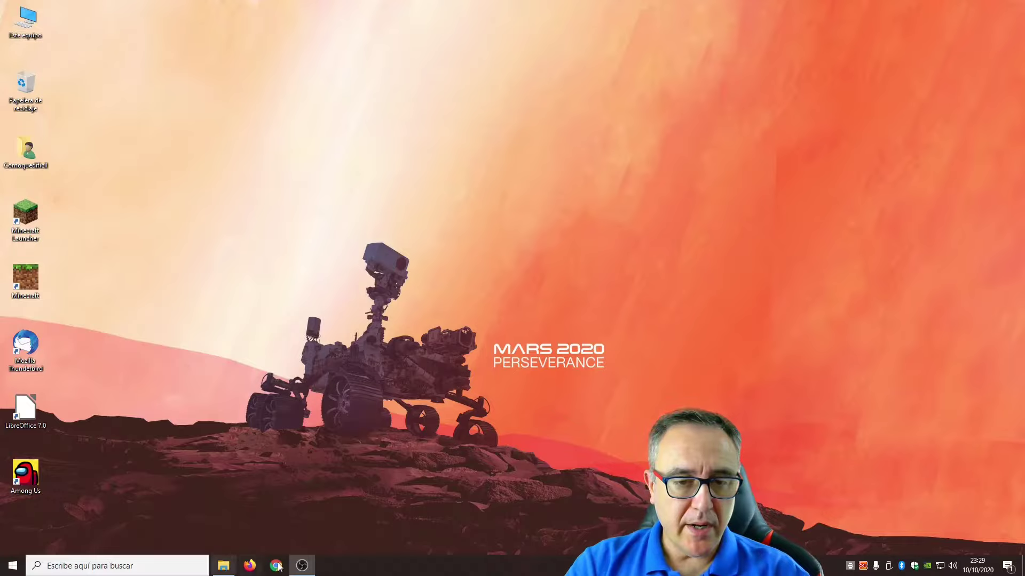
# Close the Vídeos folder window and open Firefox, accepting Google's cookie notice.
pyautogui.moveTo(223, 564)
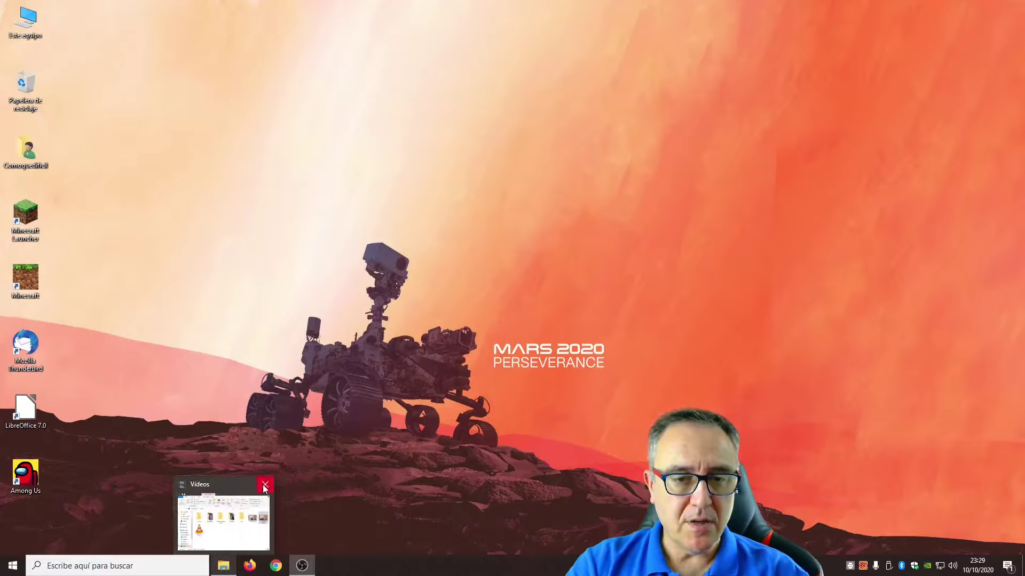
pyautogui.click(264, 486)
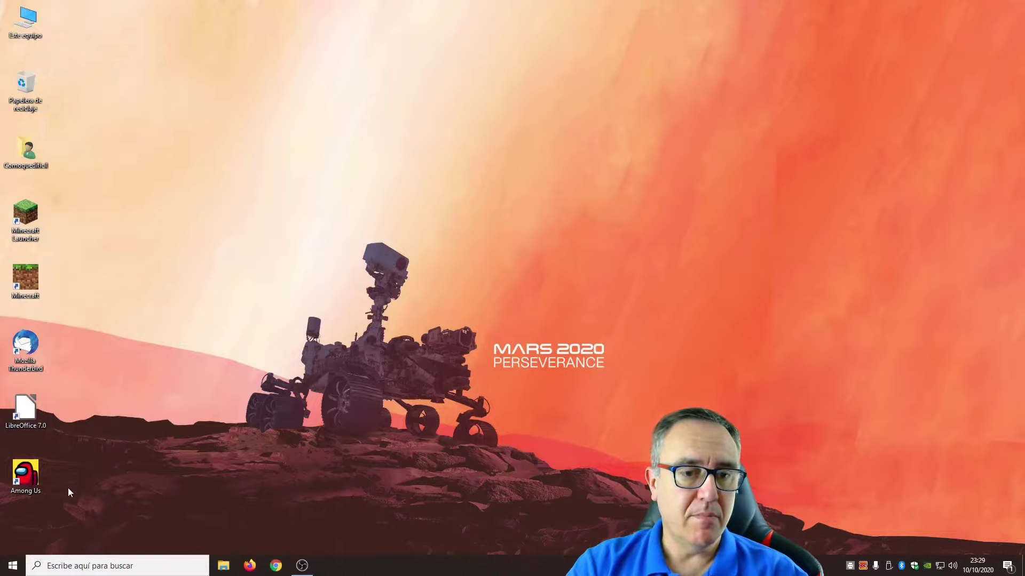
pyautogui.click(255, 568)
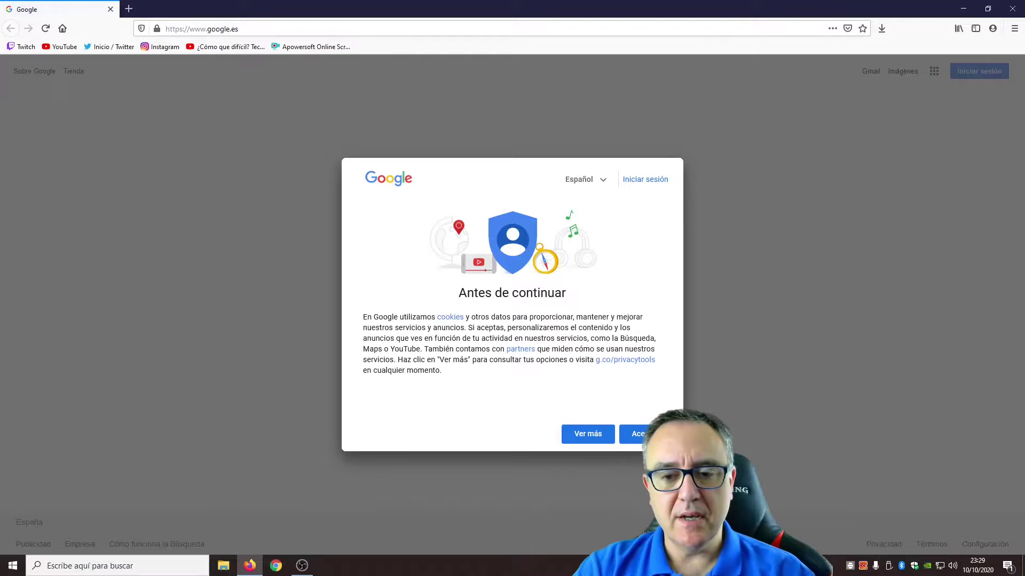
pyautogui.click(642, 432)
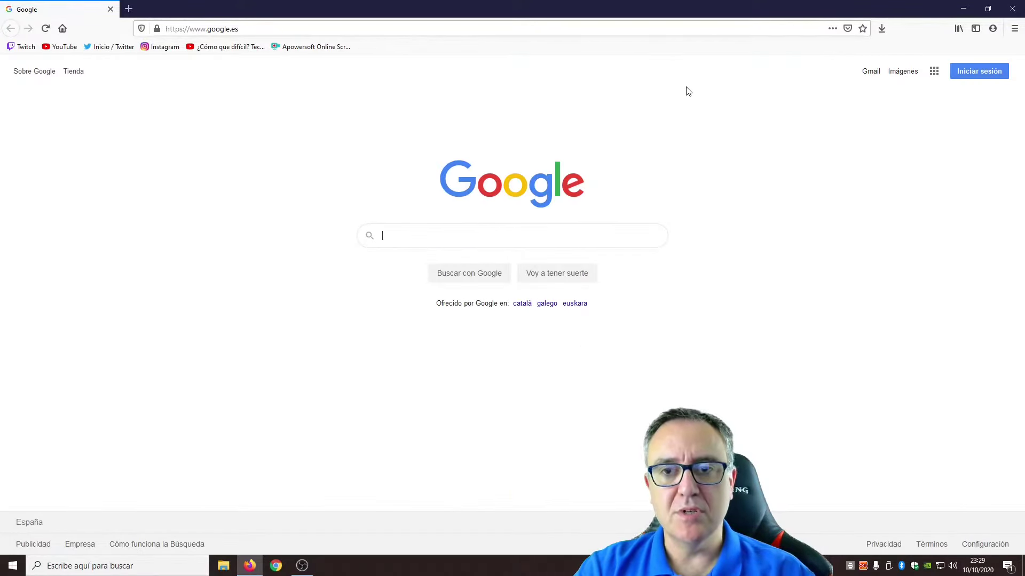
# Search the web for "media creation tools" and open Microsoft's Windows 10 disc image download result.
pyautogui.click(675, 34)
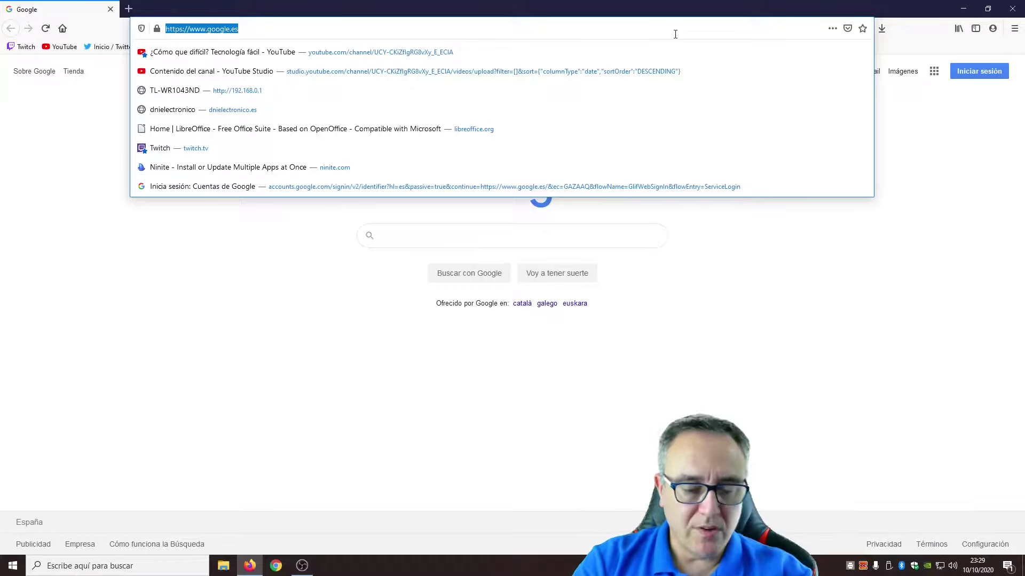
pyautogui.write('m')
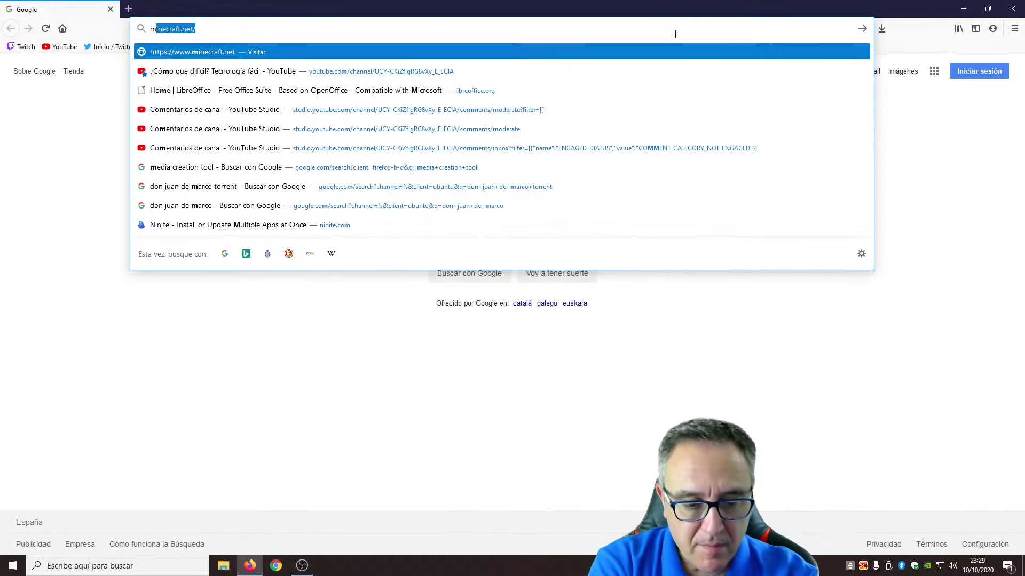
pyautogui.write('edia creati')
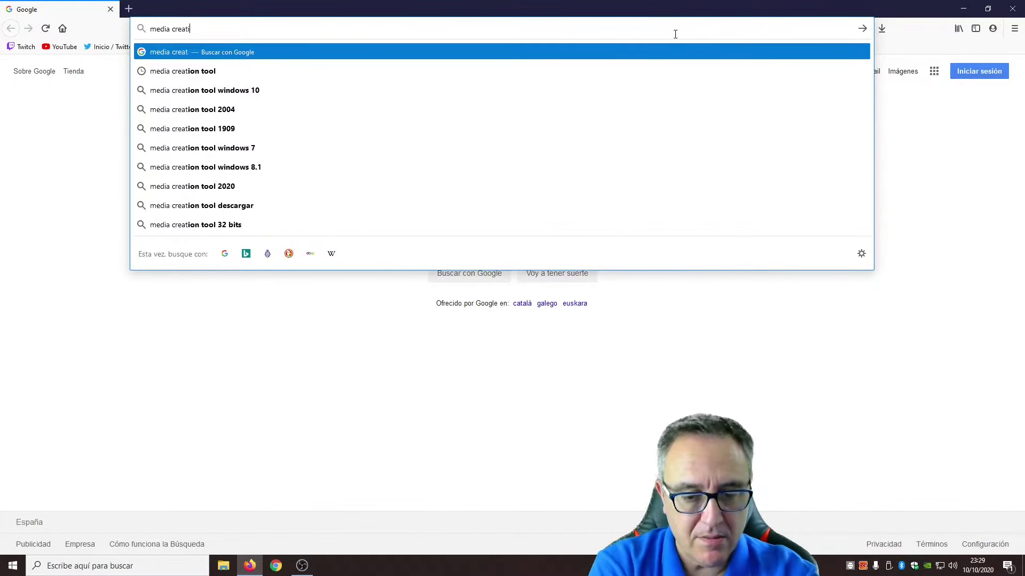
pyautogui.write('on tools')
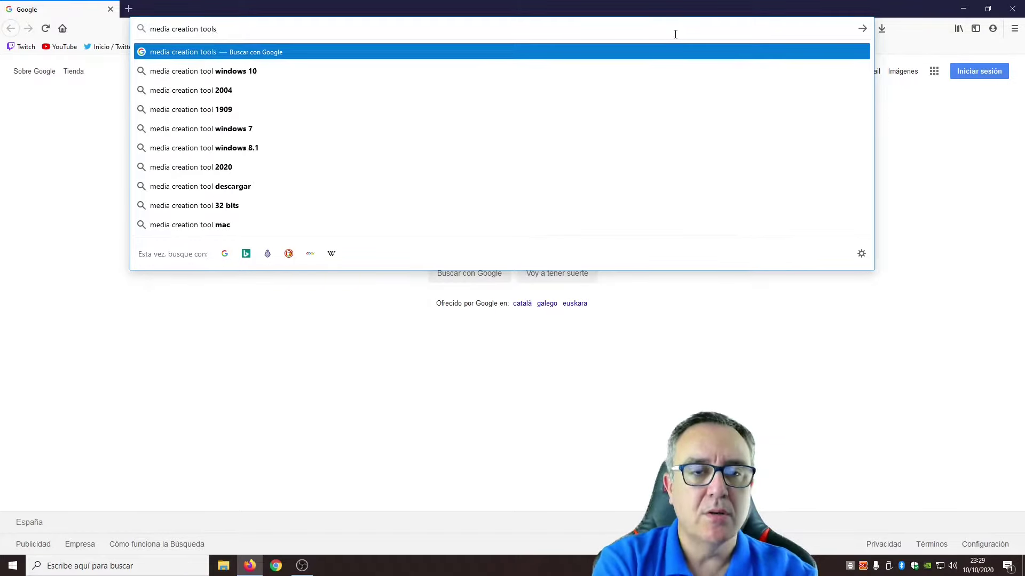
pyautogui.press('Return')
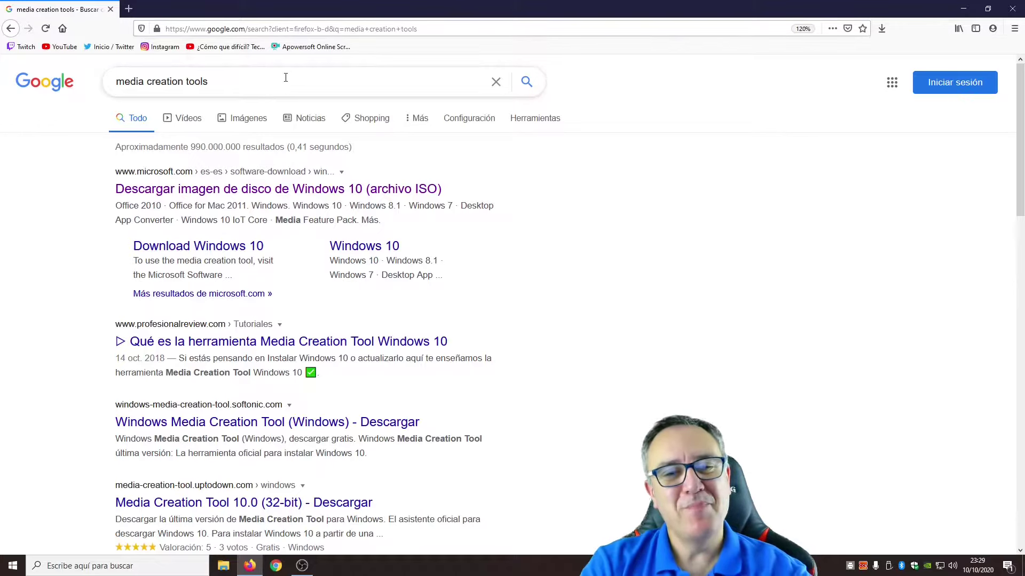
pyautogui.click(218, 194)
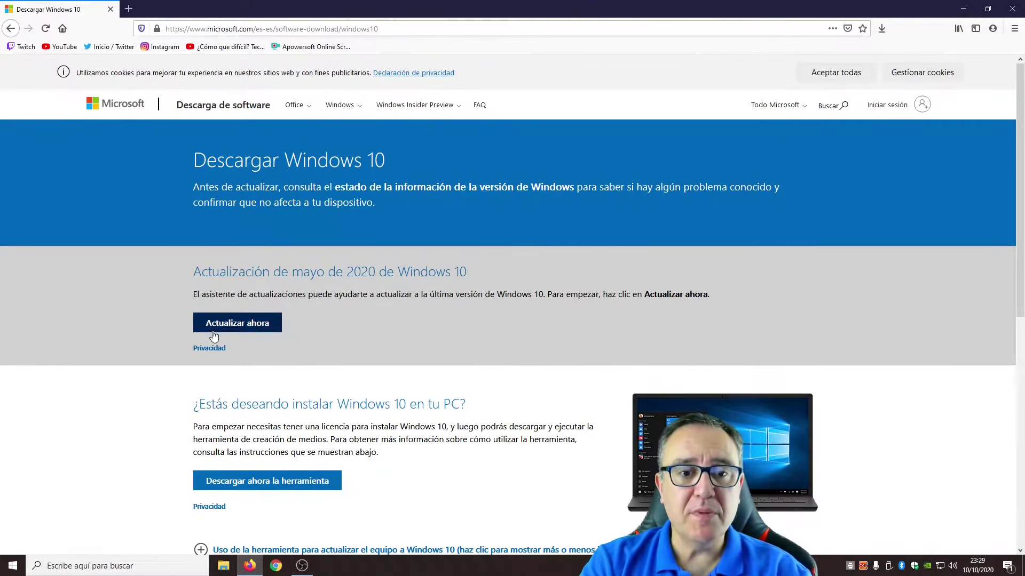
# Download the Windows 10 media creation tool to the Escritorio folder as MediaCreationTool2004, and close the browser once the download has completed.
pyautogui.scroll(-2, 207, 298)
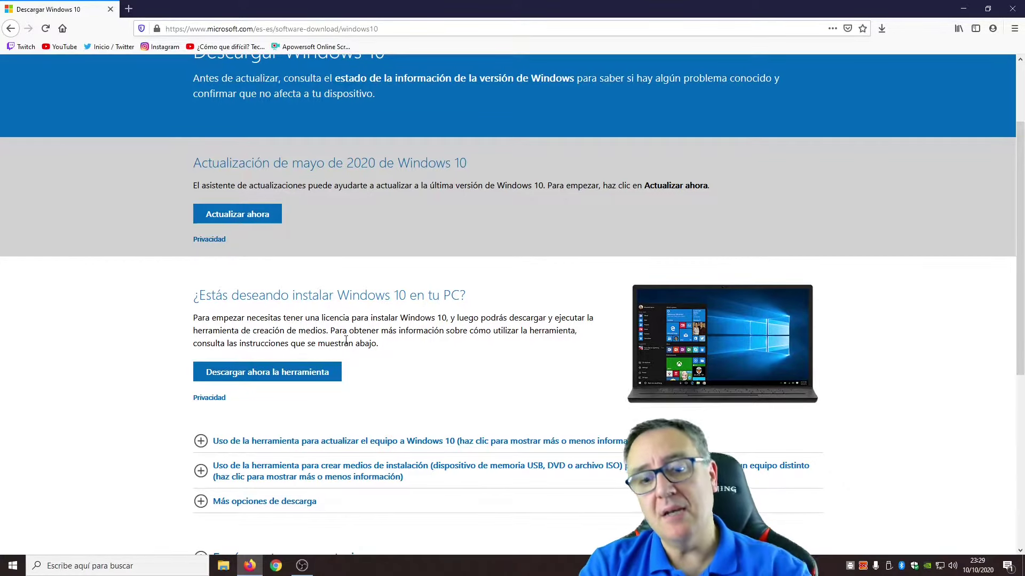
pyautogui.click(298, 378)
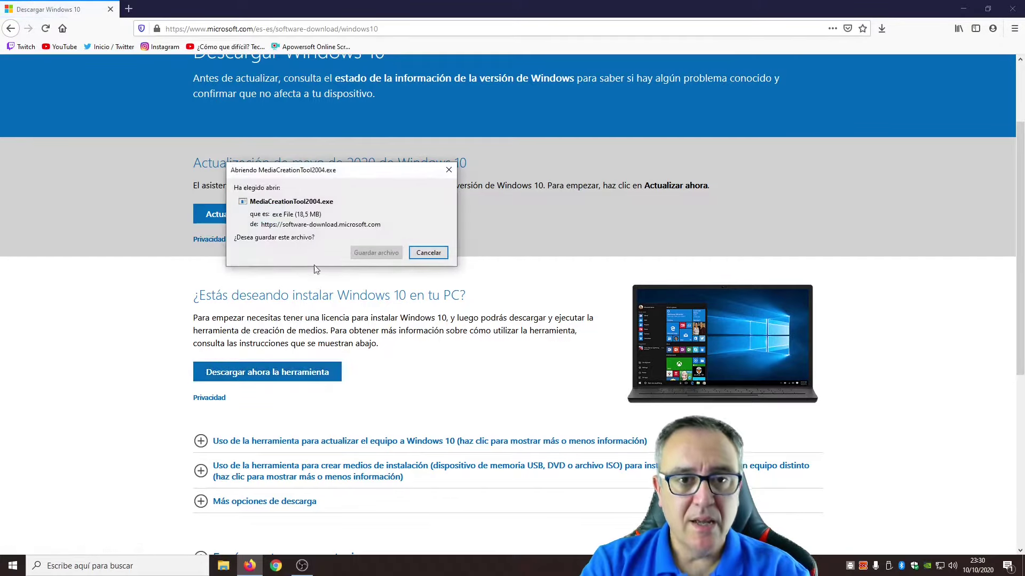
pyautogui.click(374, 254)
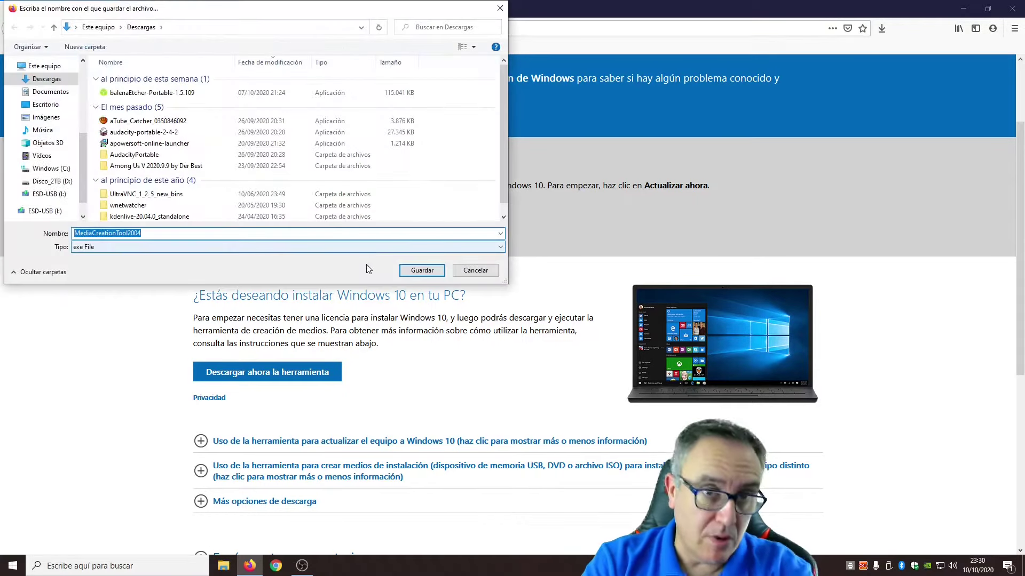
pyautogui.click(56, 106)
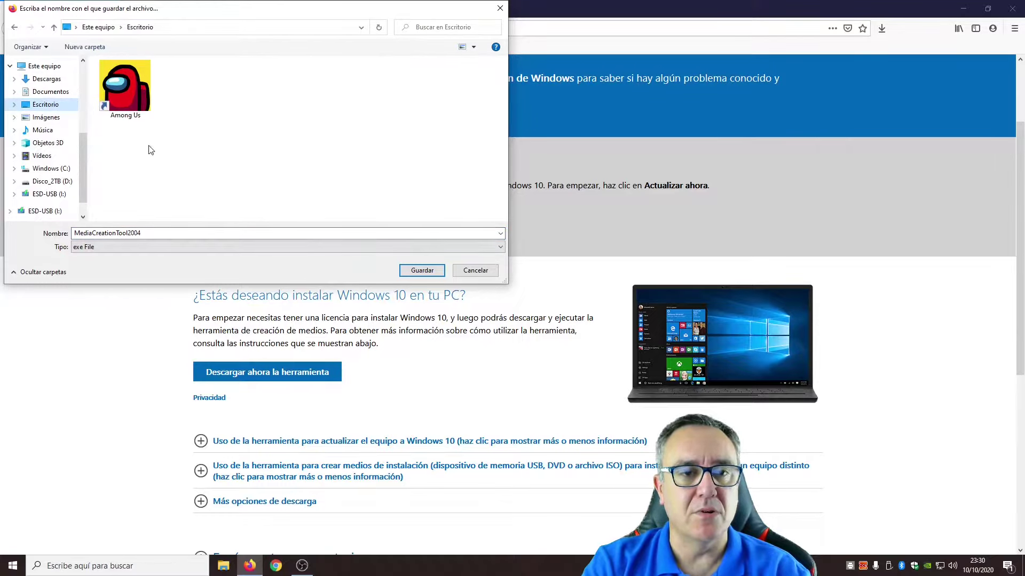
pyautogui.click(422, 270)
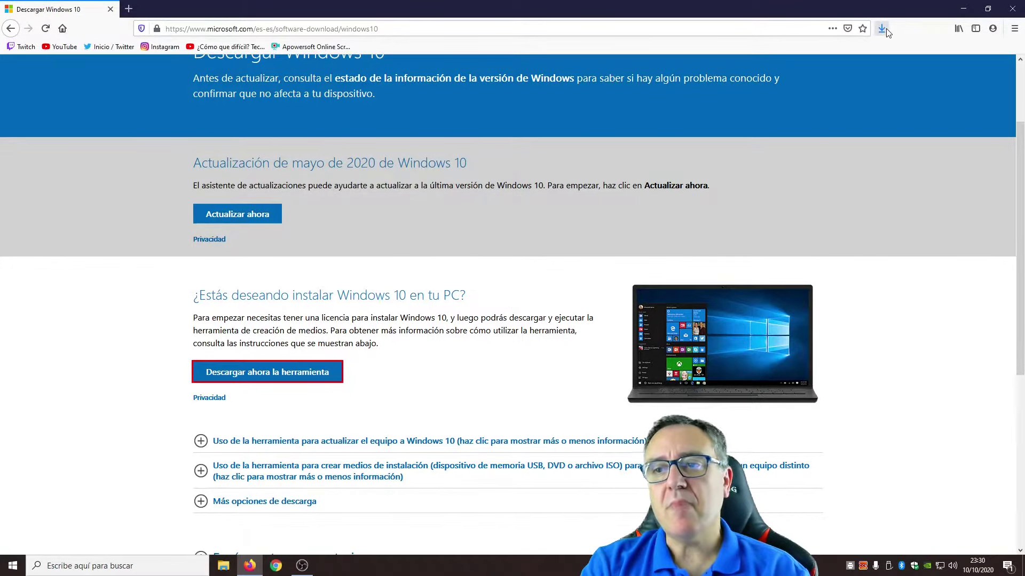
pyautogui.click(883, 30)
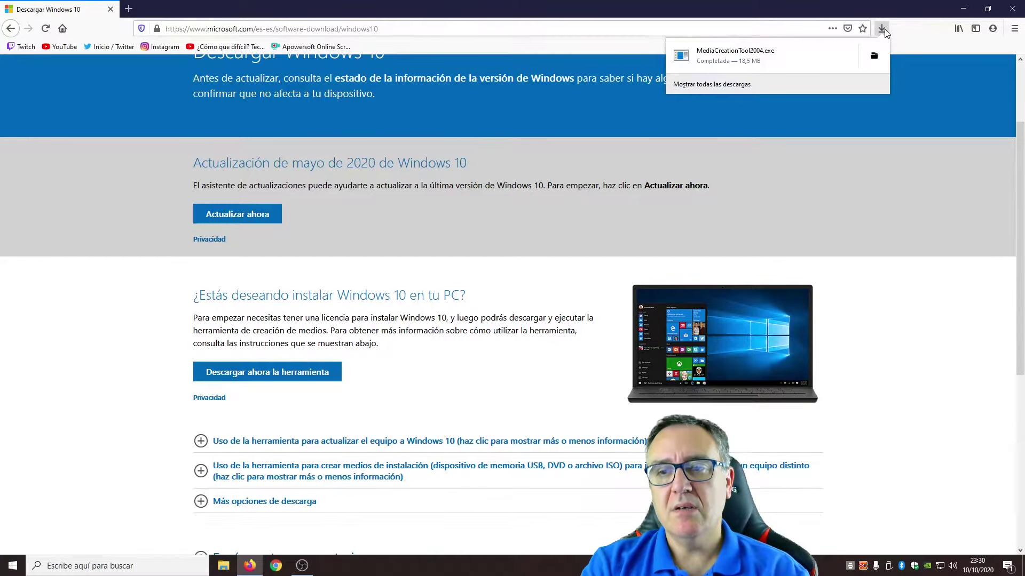
pyautogui.click(1012, 9)
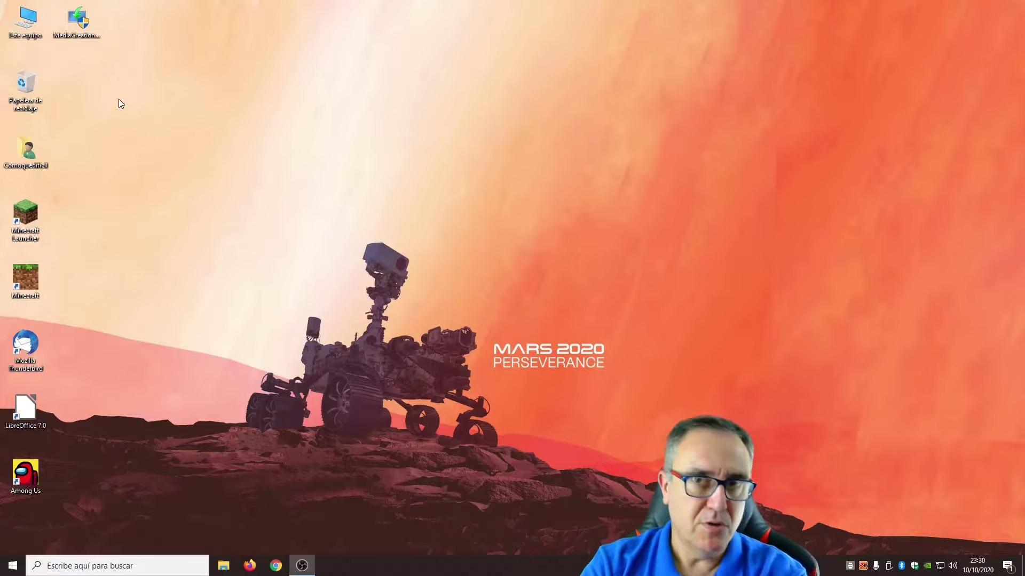
# Run the downloaded media creation tool from the desktop and accept its licence terms after going through to the end.
pyautogui.doubleClick(80, 27)
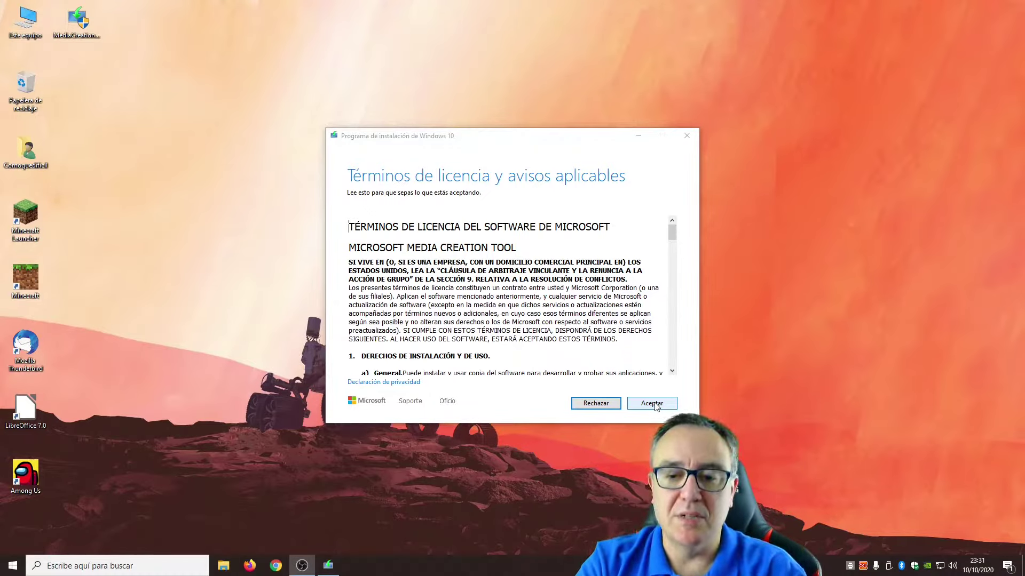
pyautogui.scroll(-1, 676, 248)
pyautogui.moveTo(674, 244); pyautogui.dragTo(673, 367)
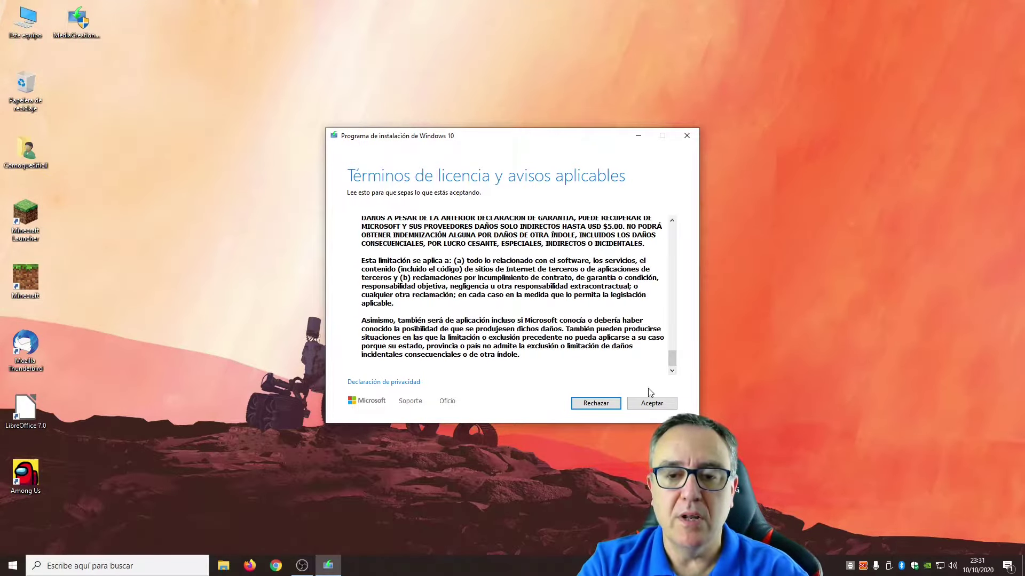
pyautogui.click(662, 404)
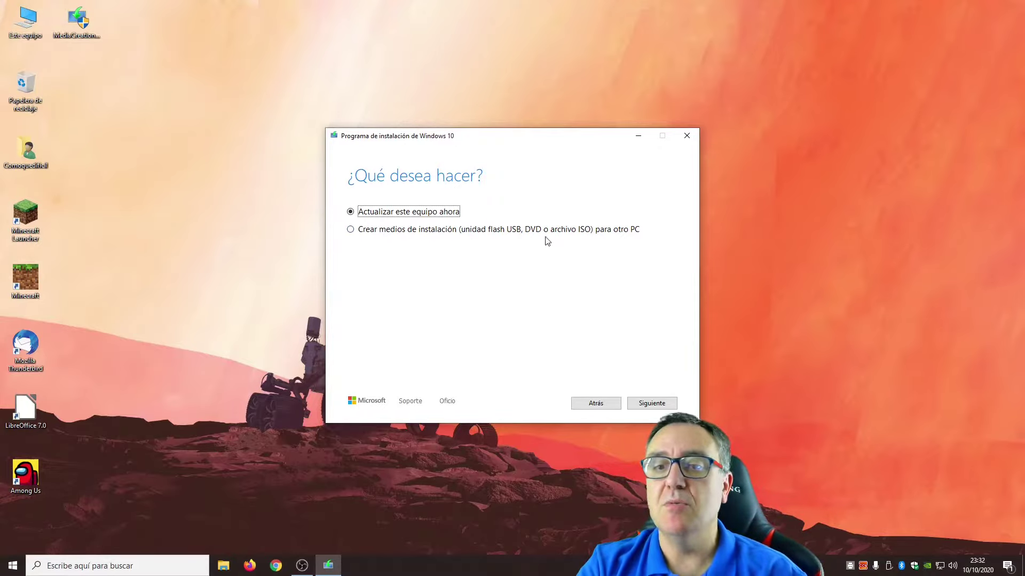
# Choose to create installation media (USB flash drive, DVD or ISO file) for another PC and continue.
pyautogui.click(455, 235)
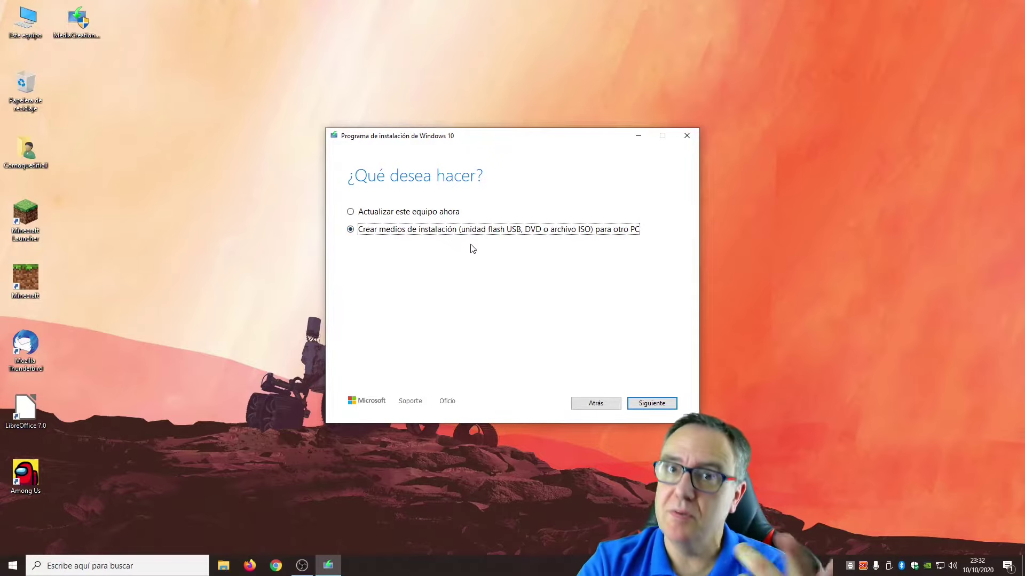
pyautogui.click(641, 404)
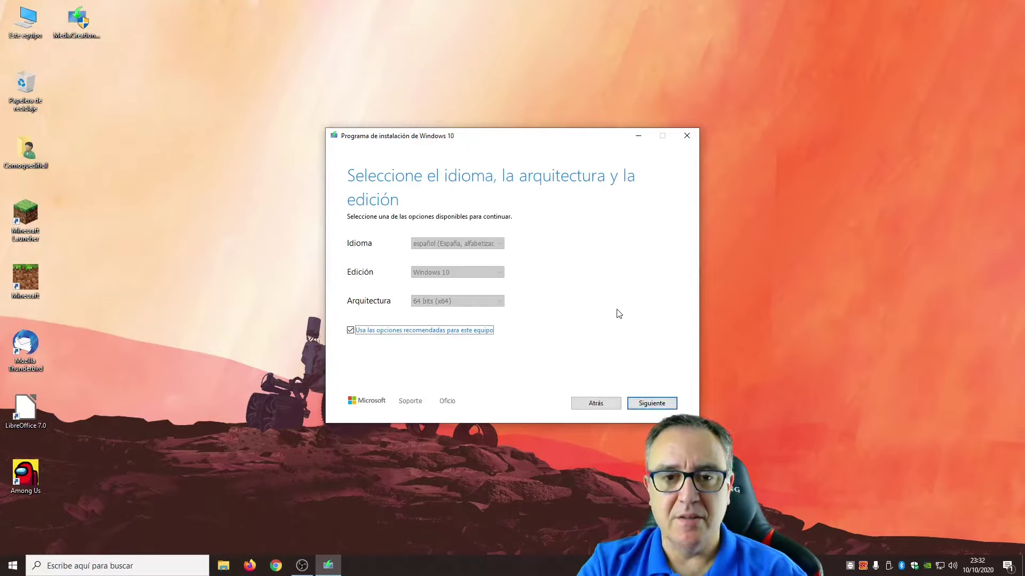
# Turn off the recommended options for this computer and look through the available languages and editions, keeping Spanish (Spain) and Windows 10.
pyautogui.click(425, 334)
pyautogui.click(467, 246)
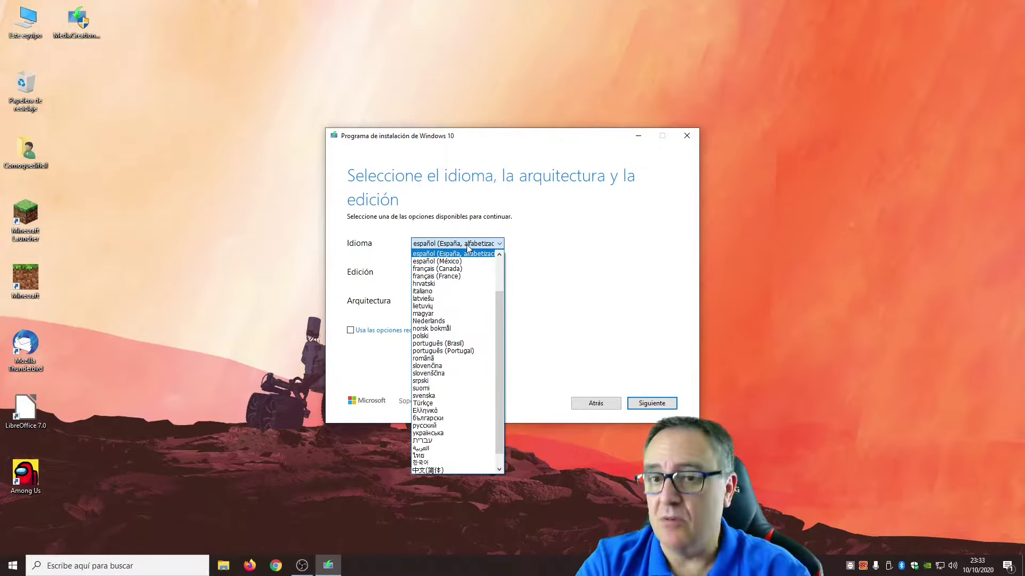
pyautogui.click(595, 238)
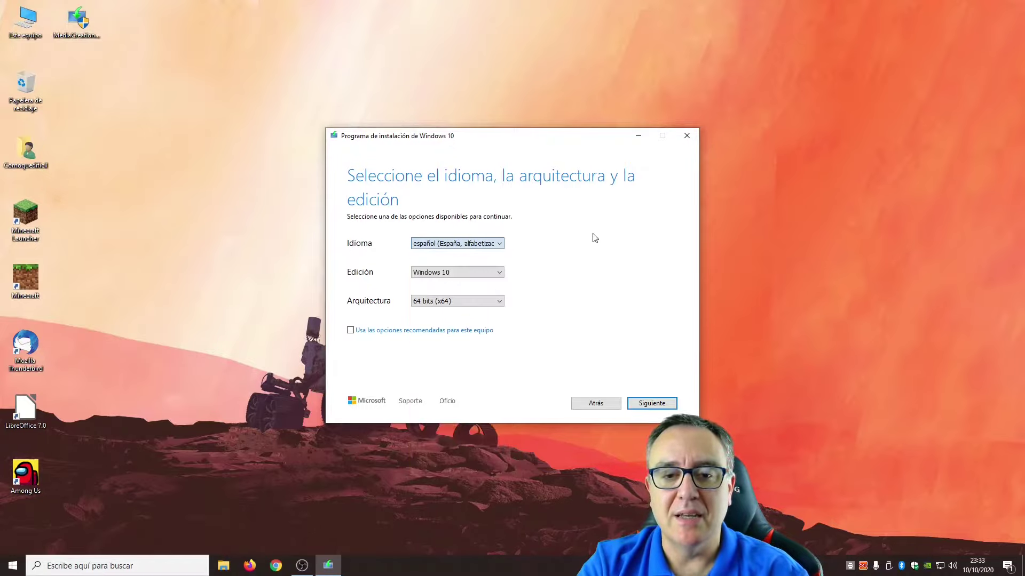
pyautogui.click(352, 334)
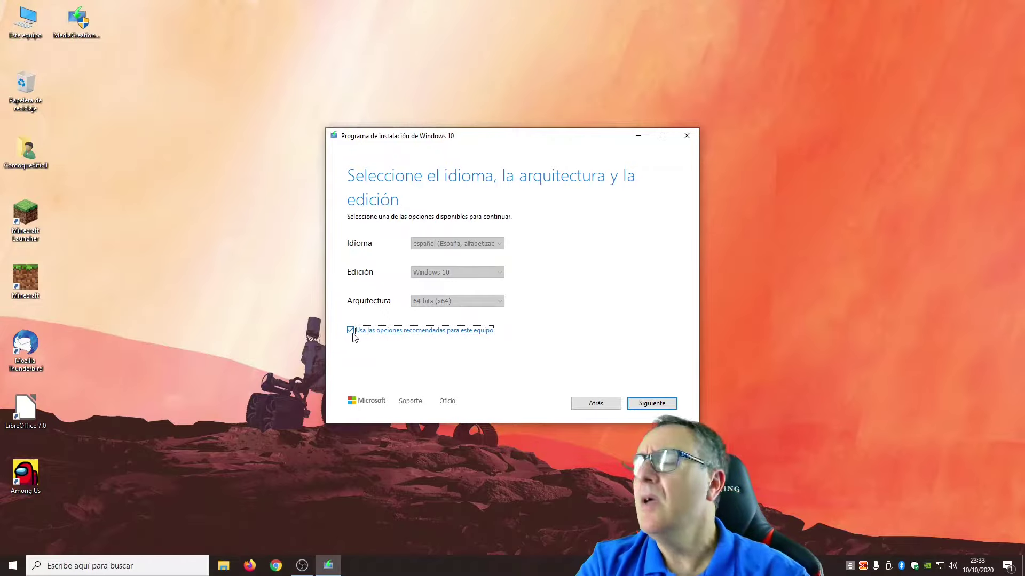
pyautogui.click(352, 335)
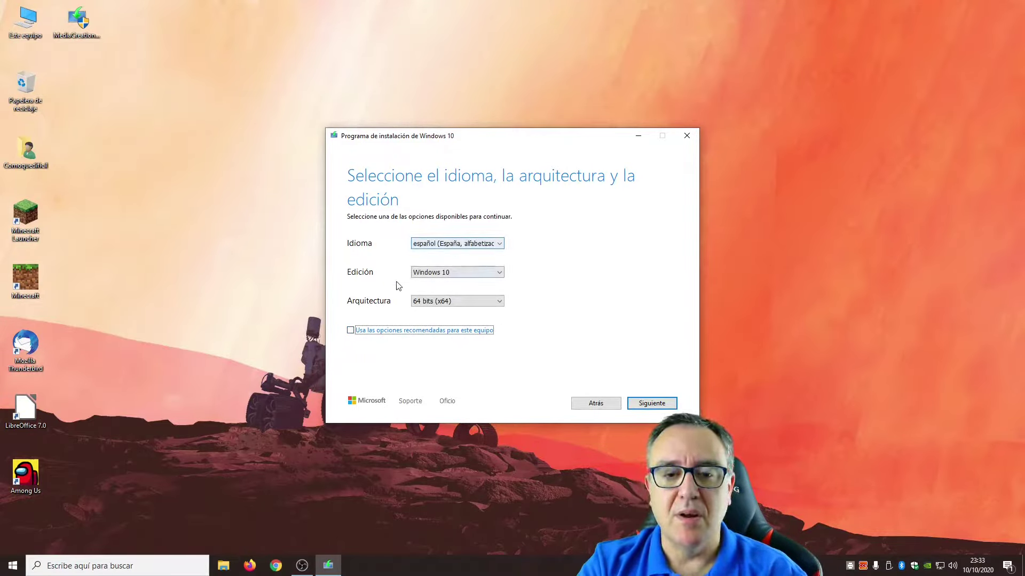
pyautogui.click(488, 273)
pyautogui.click(488, 275)
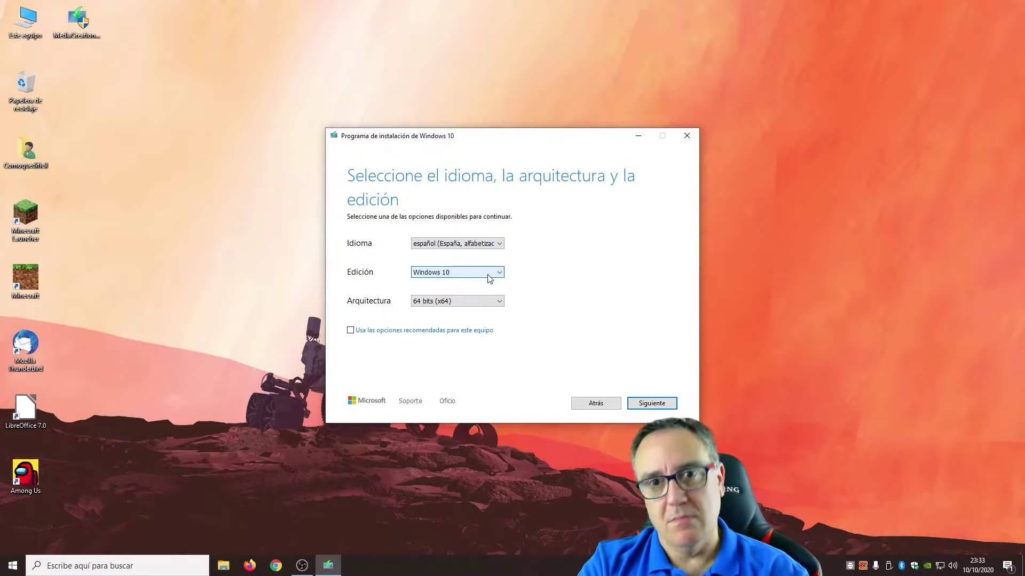
pyautogui.click(482, 269)
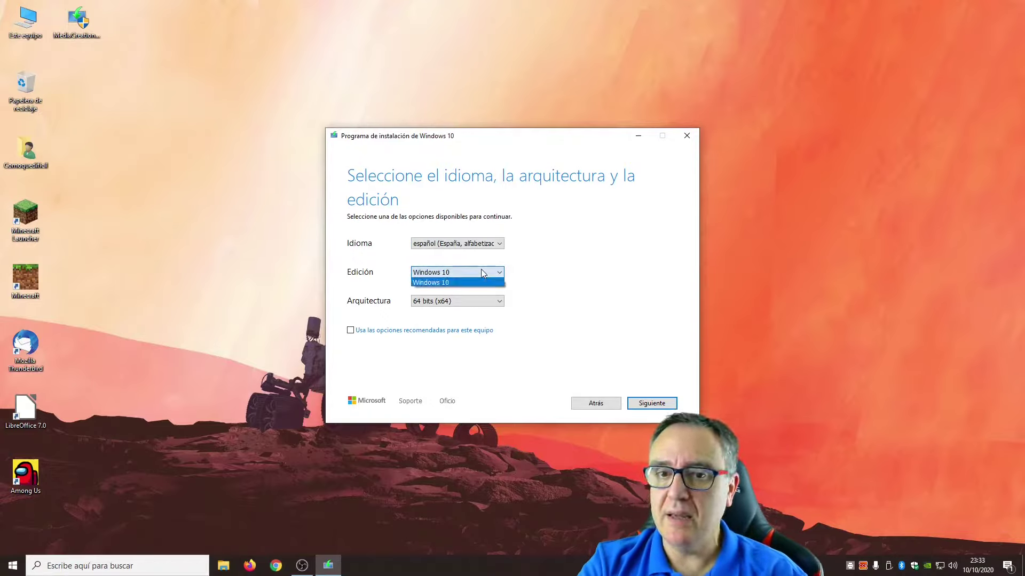
pyautogui.click(482, 269)
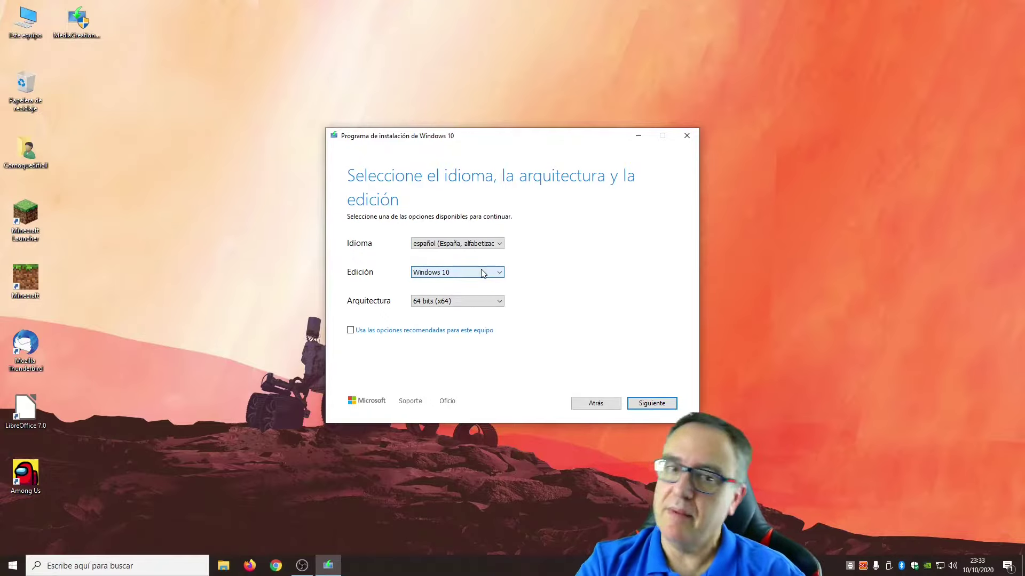
# Select the 64 bits (x64) architecture and continue with a USB flash drive as the installation medium.
pyautogui.click(449, 302)
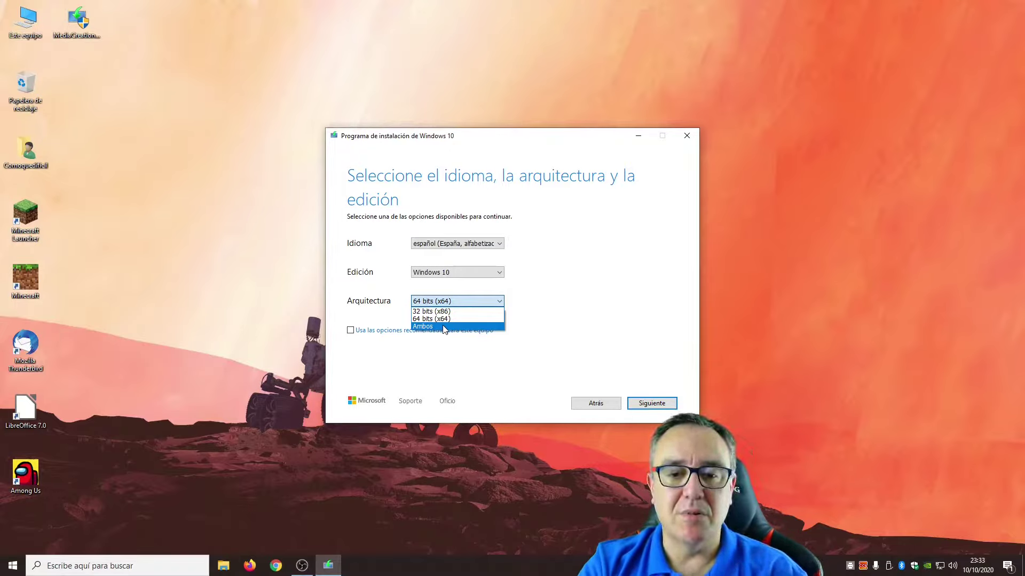
pyautogui.click(445, 319)
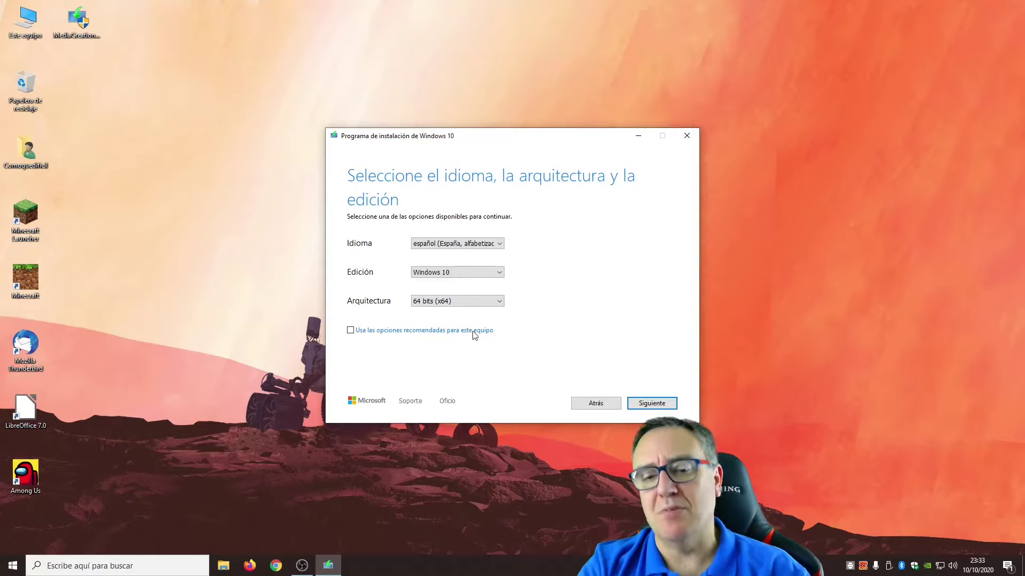
pyautogui.click(652, 403)
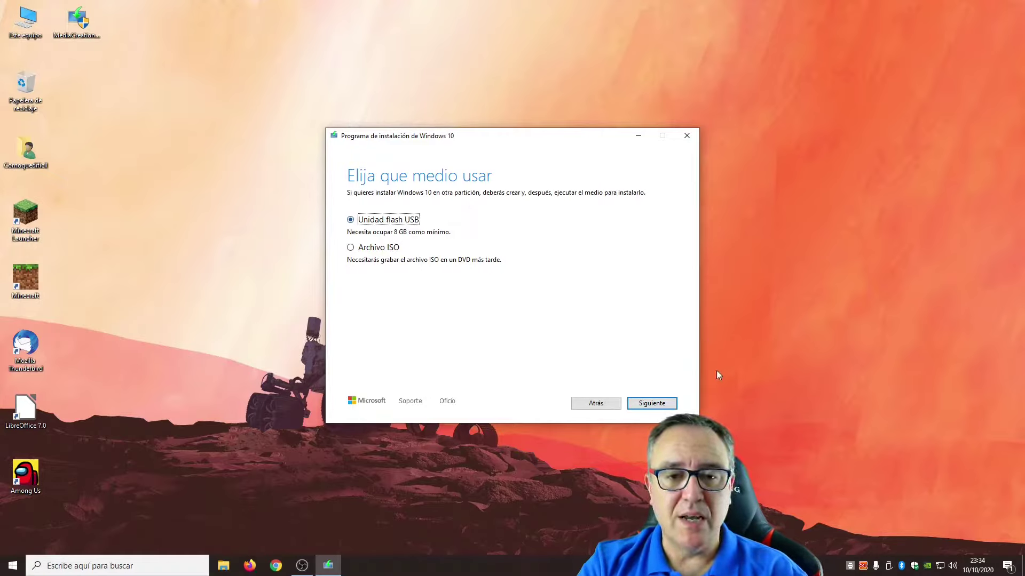
pyautogui.click(652, 404)
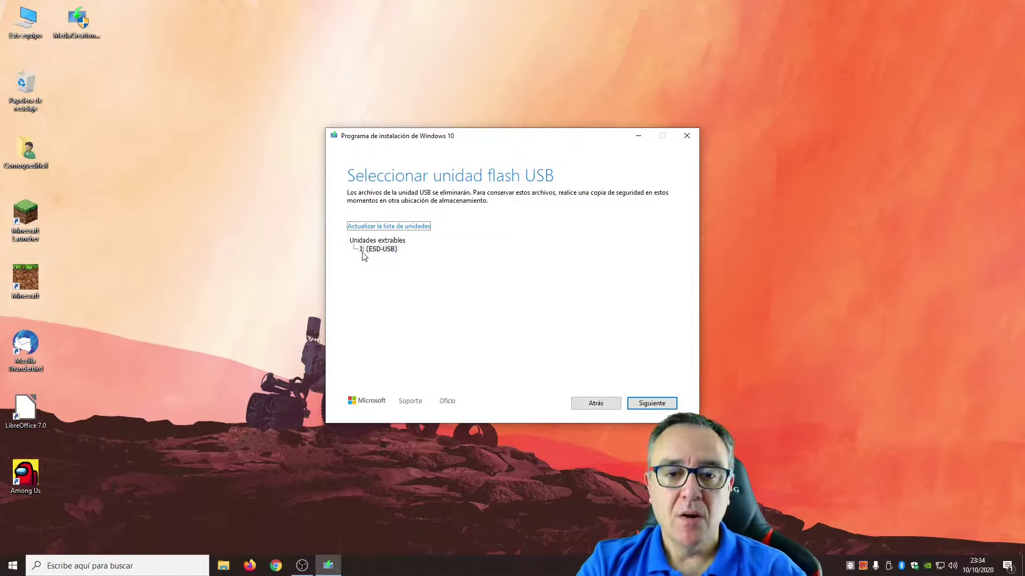
# Open Este equipo and check which drive letter belongs to the ESD-USB flash drive.
pyautogui.doubleClick(21, 23)
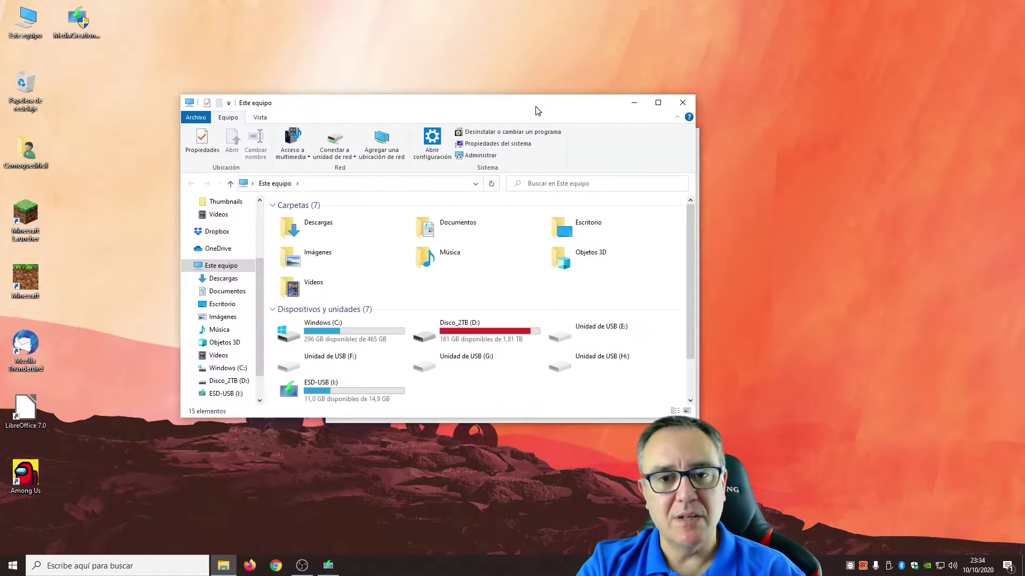
pyautogui.scroll(-1, 478, 316)
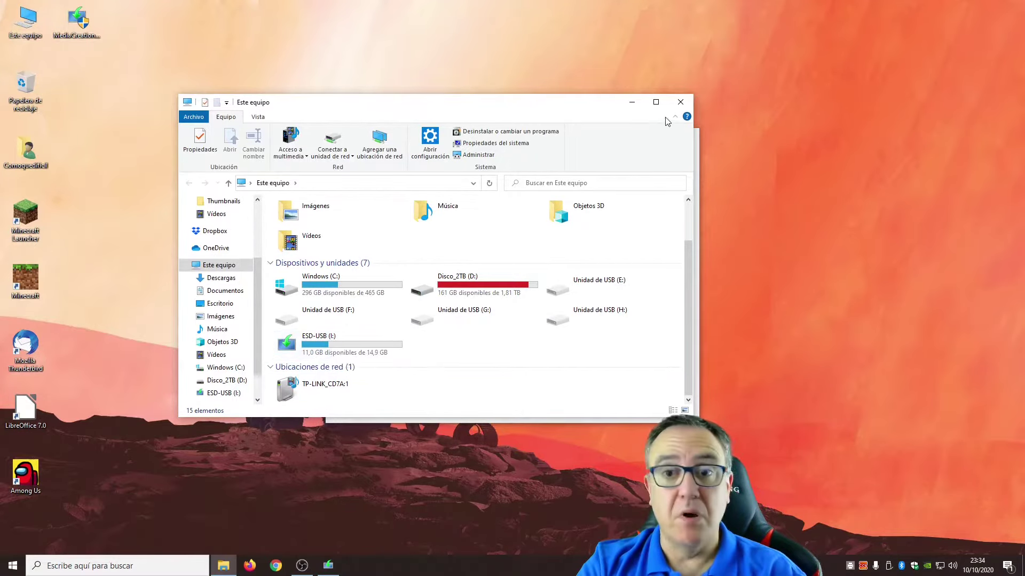
# Close the Este equipo window and exit the Windows 10 media creation wizard without writing the flash drive.
pyautogui.click(680, 101)
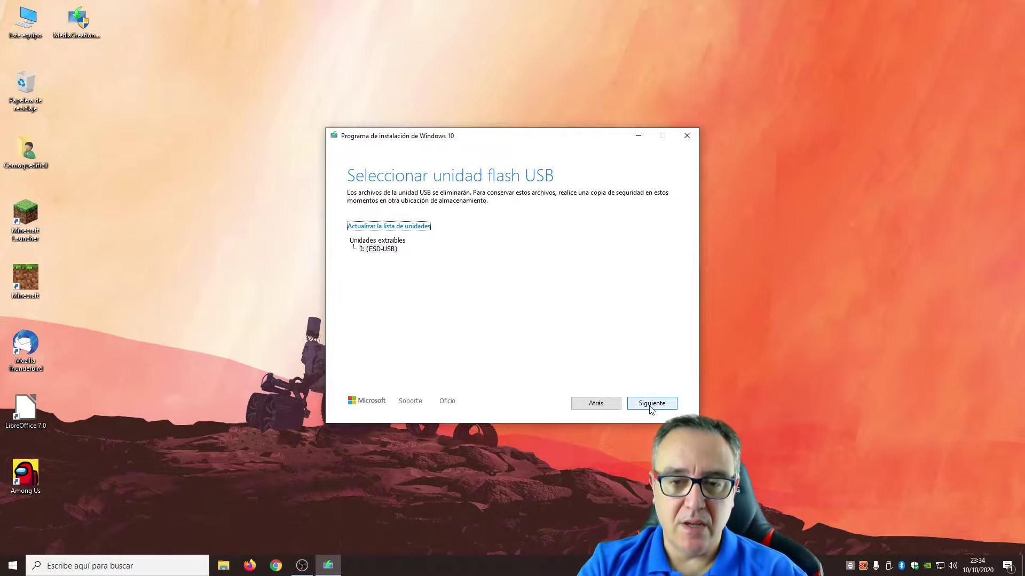
pyautogui.click(687, 136)
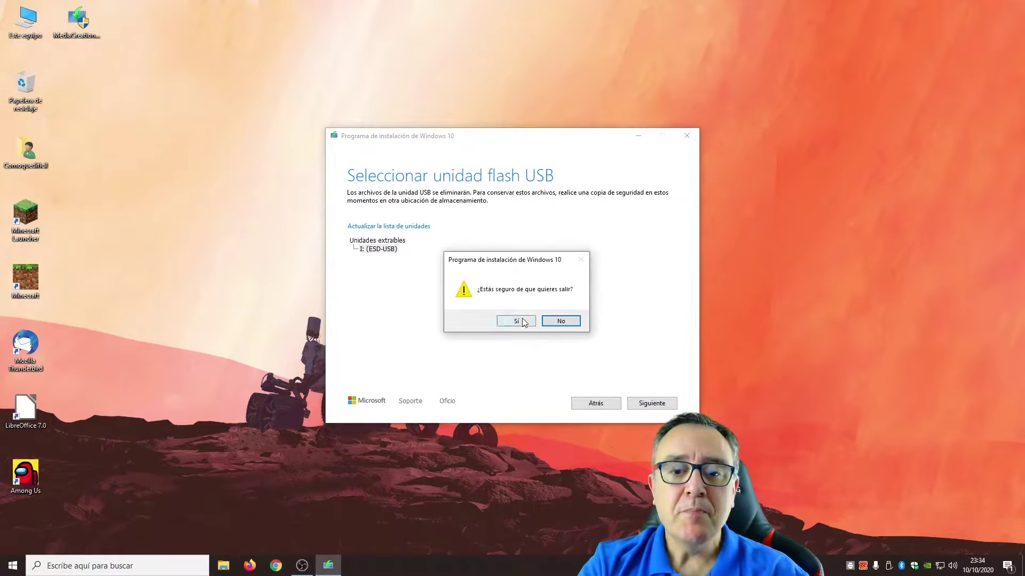
pyautogui.click(516, 321)
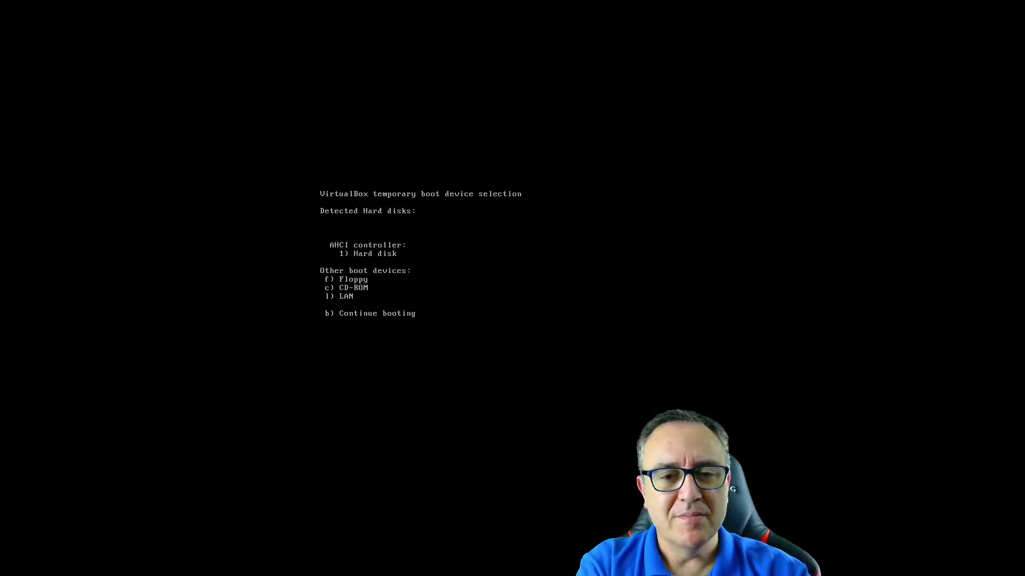
# Boot the virtual machine from the CD-ROM and keep Español (España, internacional) as the installation language.
pyautogui.press('c')
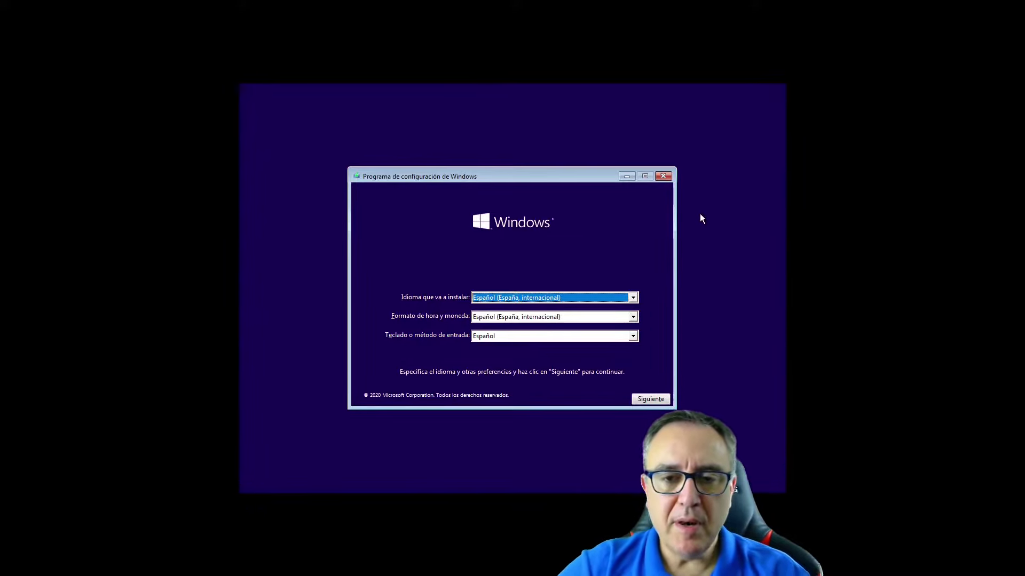
pyautogui.click(532, 297)
pyautogui.click(532, 298)
pyautogui.click(533, 298)
pyautogui.click(531, 297)
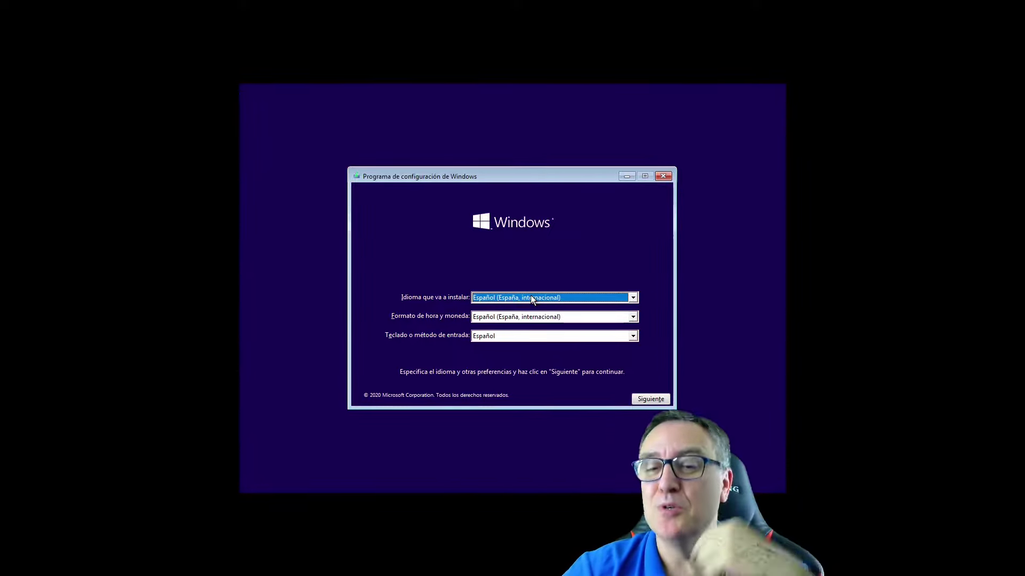
# Keep Español (España, internacional) as the time and currency format, choose the Español keyboard and continue.
pyautogui.click(516, 318)
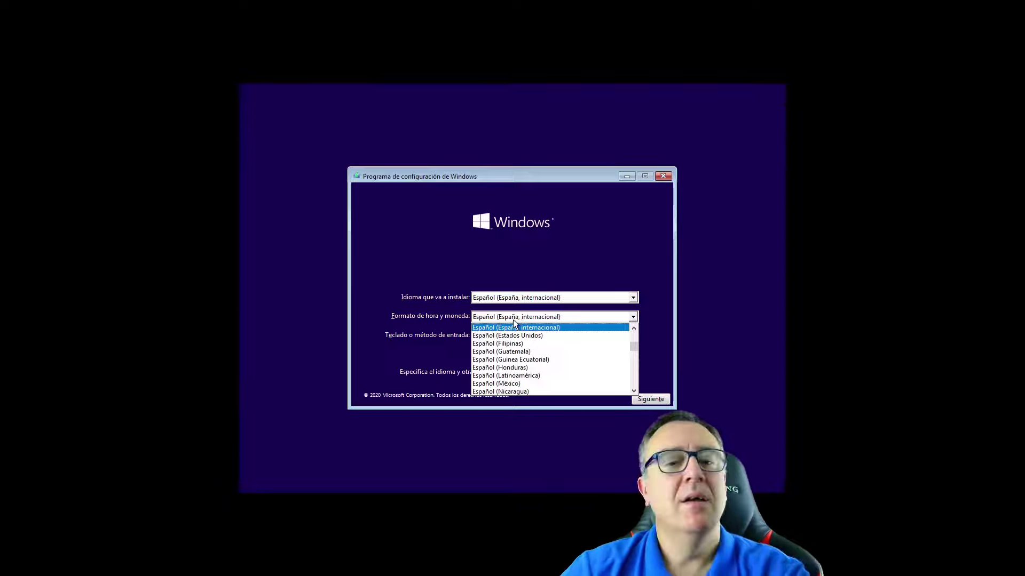
pyautogui.moveTo(633, 353); pyautogui.dragTo(633, 332)
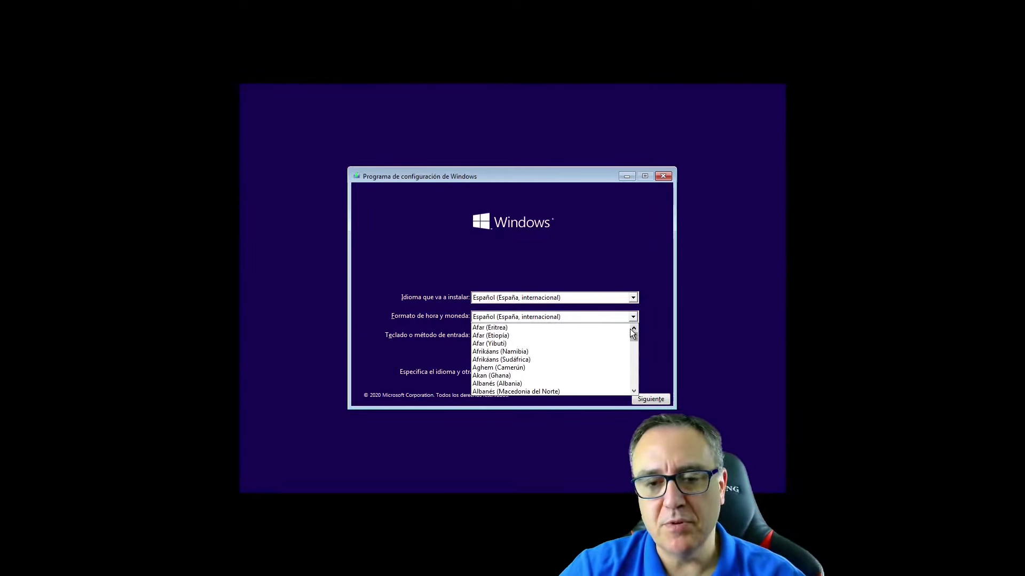
pyautogui.click(613, 251)
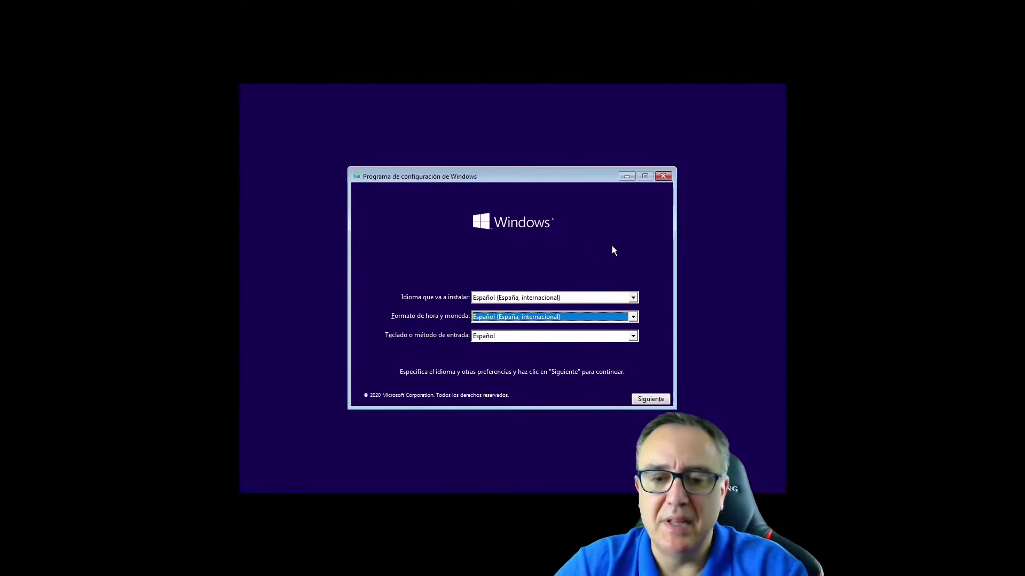
pyautogui.click(539, 336)
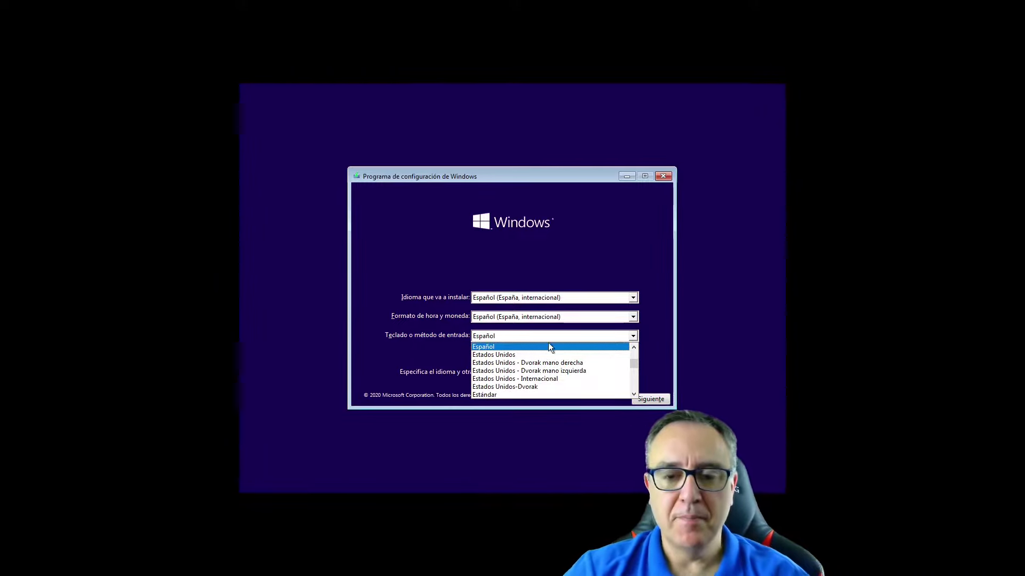
pyautogui.click(549, 347)
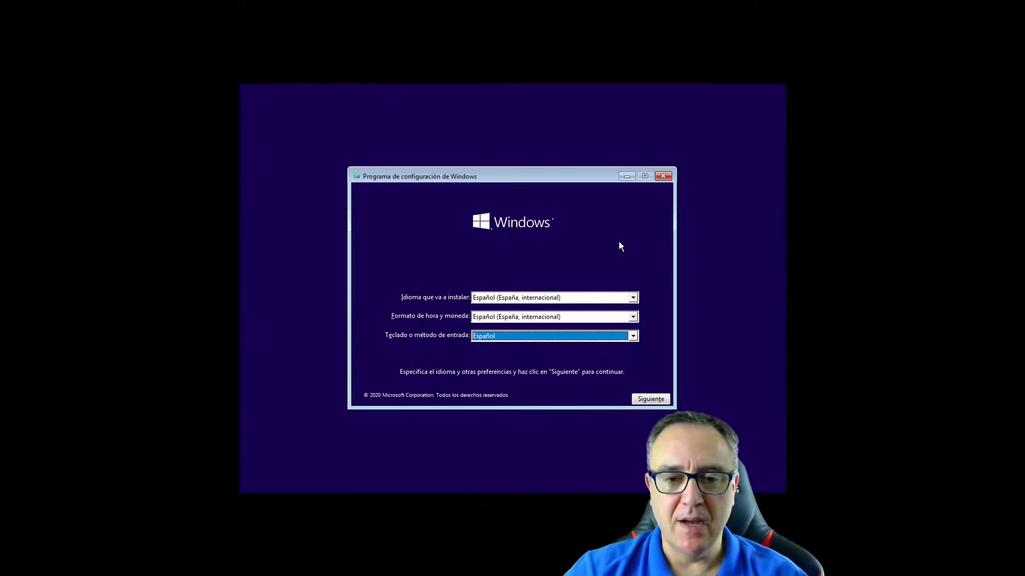
pyautogui.click(651, 400)
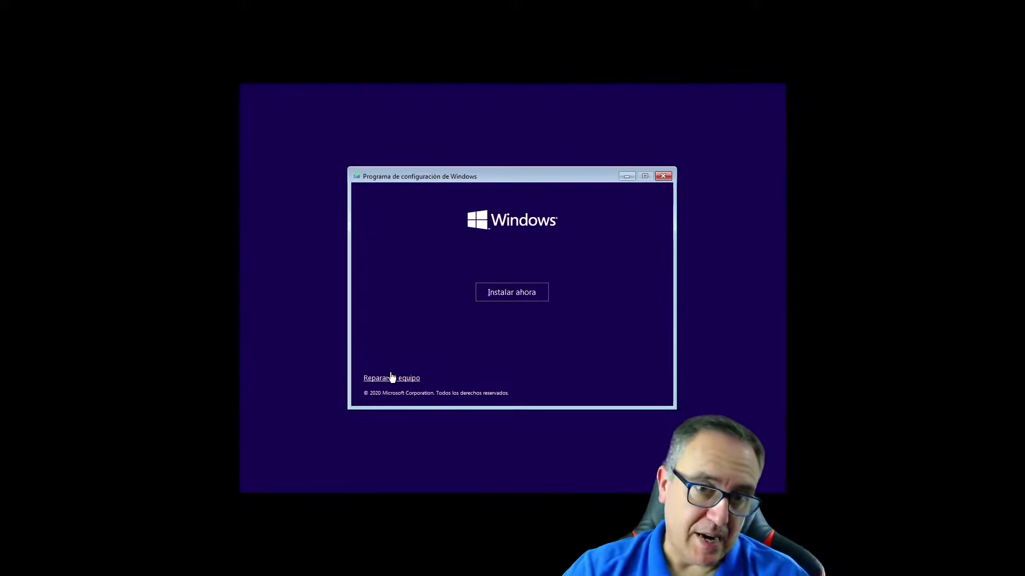
# Start the Windows installation and proceed without a product key.
pyautogui.click(514, 290)
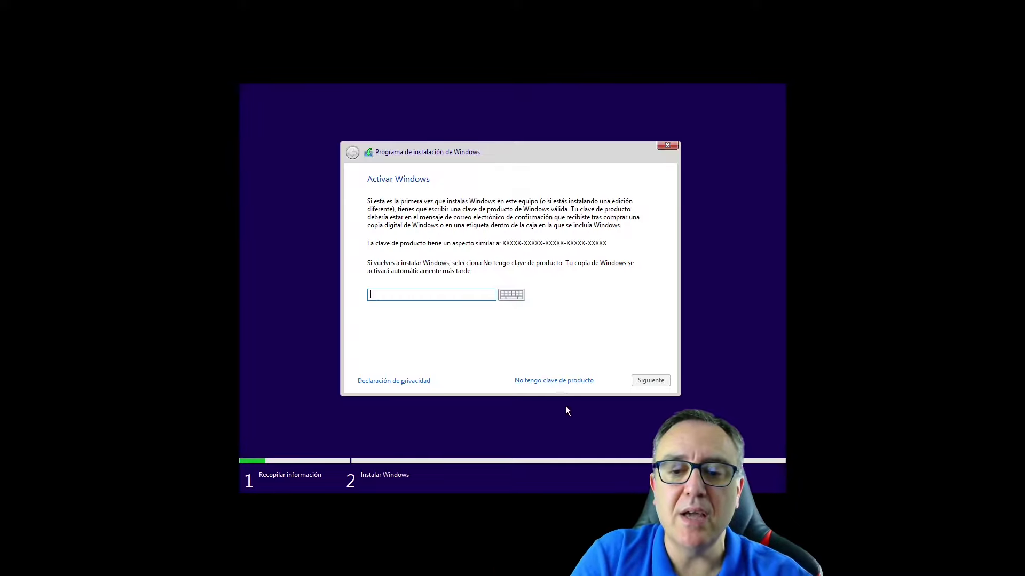
pyautogui.click(566, 381)
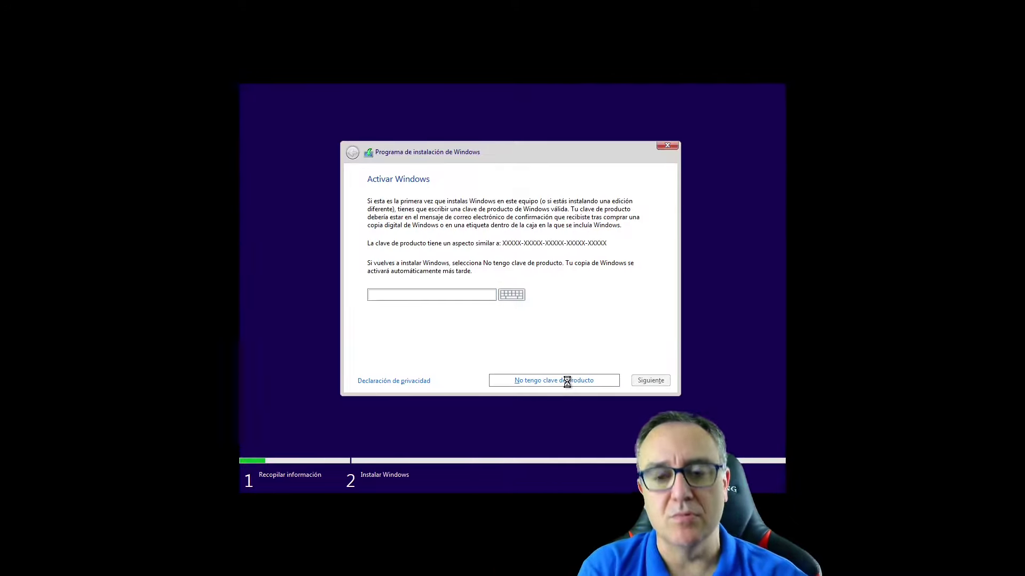